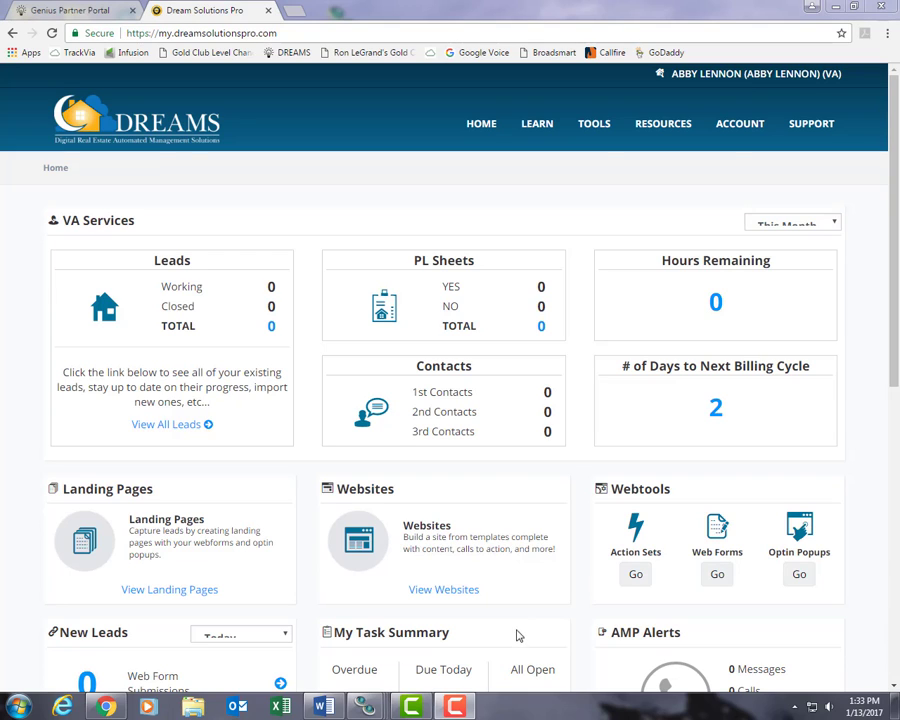
# - Show the TOOLS menu over the DREAMS home dashboard
pyautogui.moveTo(585, 120)
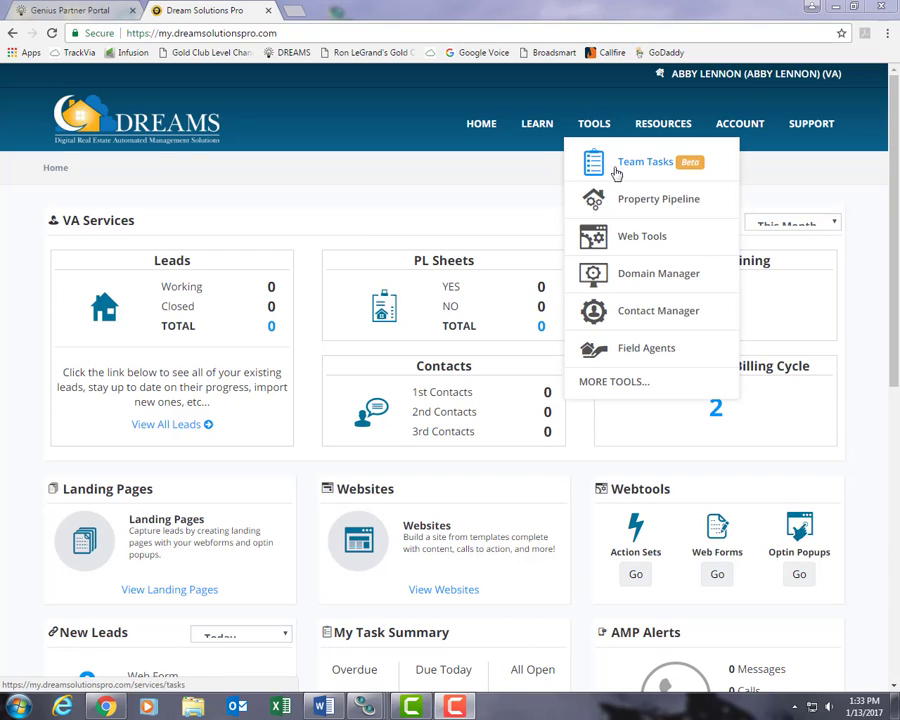
# - Go to Web Tools > My Websites and preview the Authority, Buyer, Seller, Rental and Lease Option templates
pyautogui.click(627, 240)
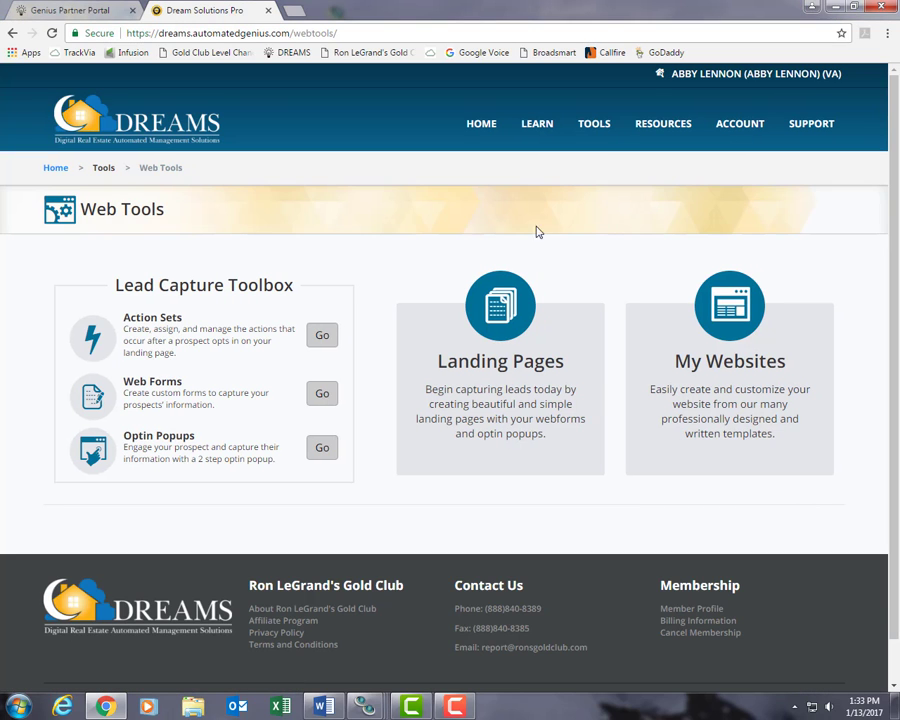
pyautogui.click(733, 398)
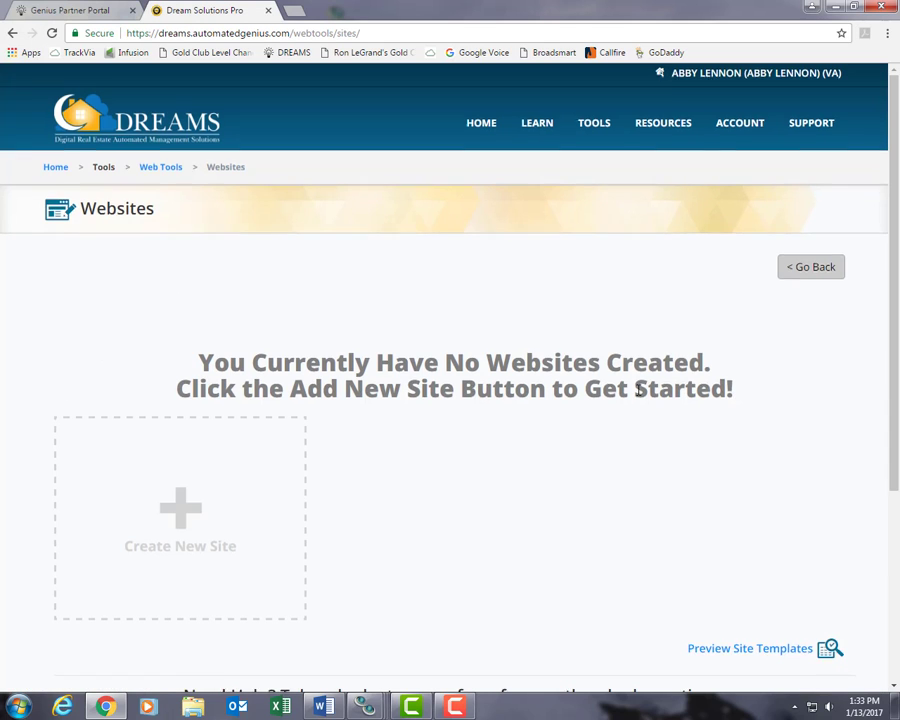
pyautogui.scroll(-1, 638, 390)
pyautogui.scroll(1, 638, 390)
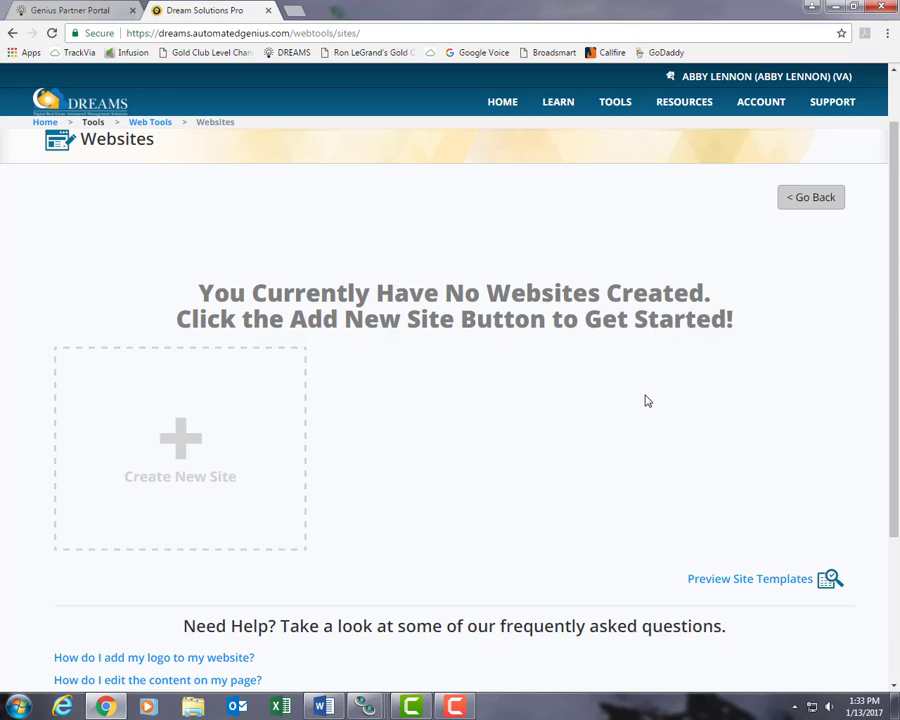
pyautogui.click(765, 582)
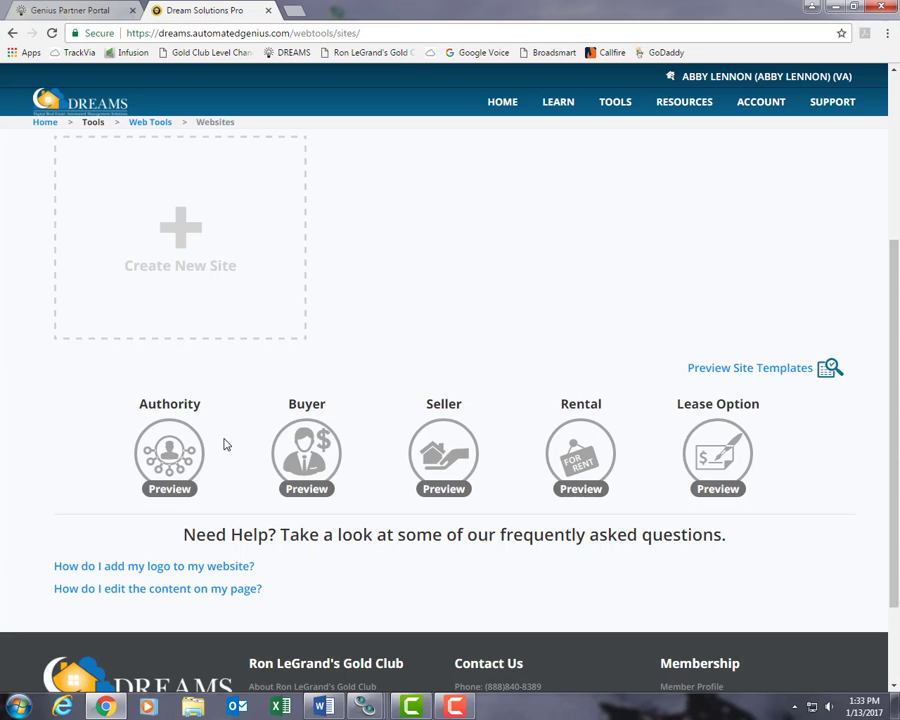
pyautogui.click(170, 489)
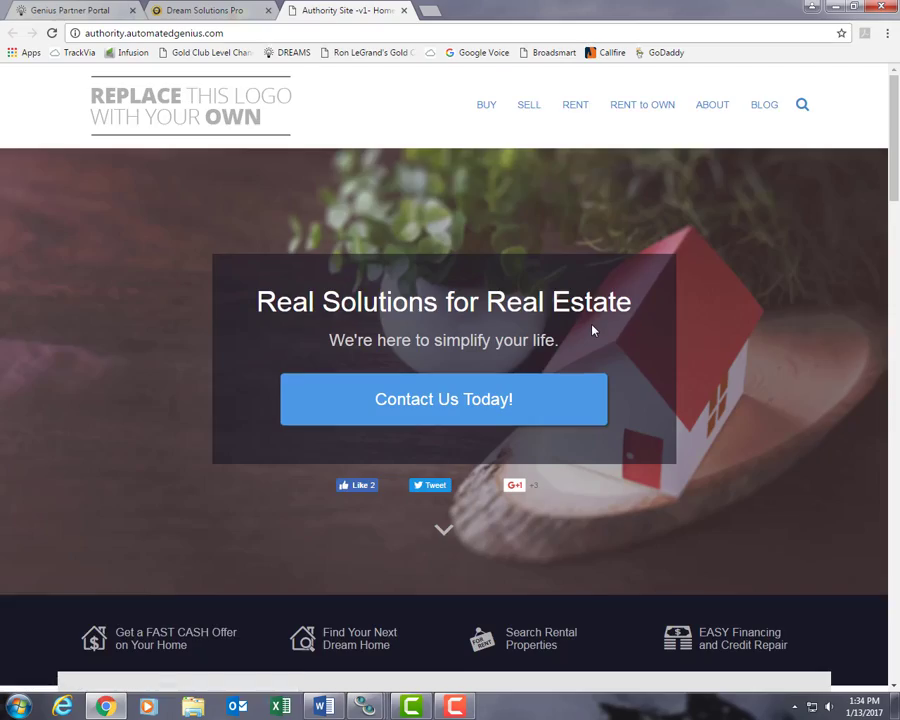
pyautogui.scroll(-10, 592, 330)
pyautogui.scroll(-10, 592, 330)
pyautogui.scroll(20, 590, 325)
pyautogui.click(403, 10)
pyautogui.scroll(1, 401, 311)
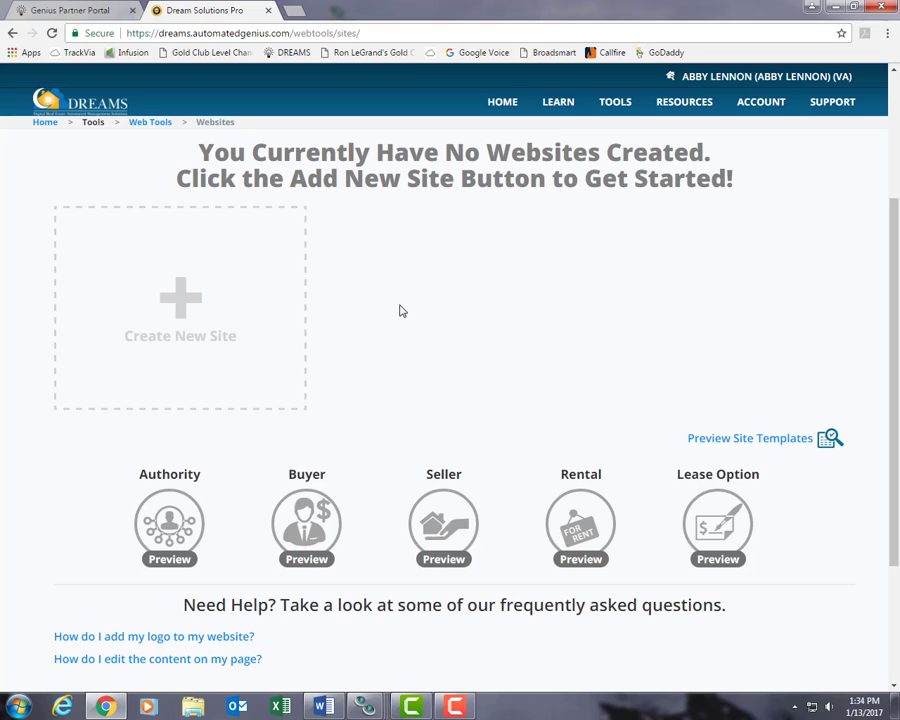
# - Build a new site from the Authority template, confirm it, and dismiss the building notice
pyautogui.click(180, 305)
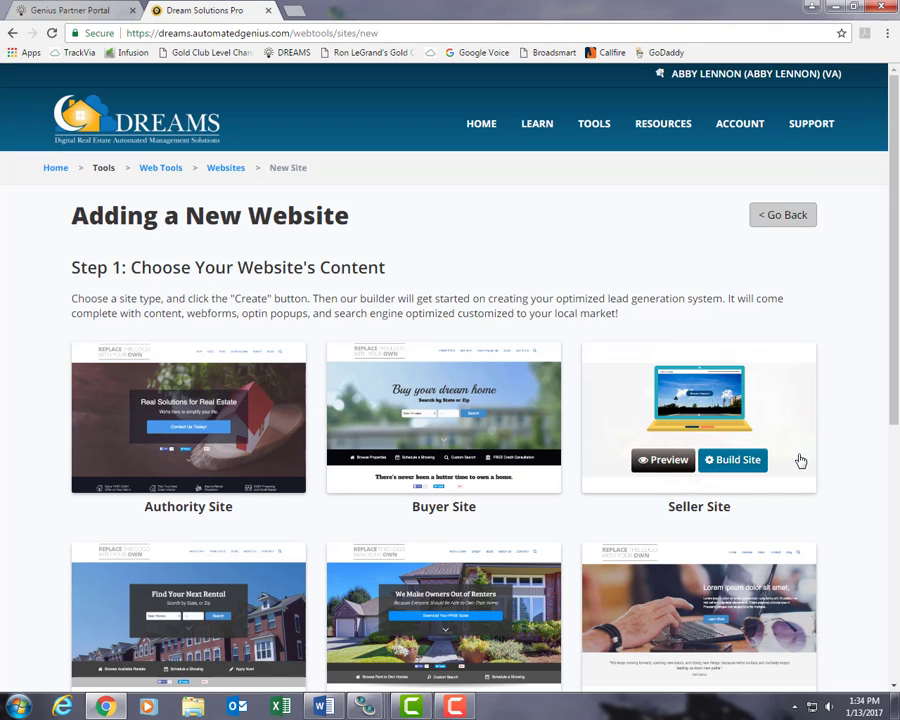
pyautogui.scroll(-2, 797, 438)
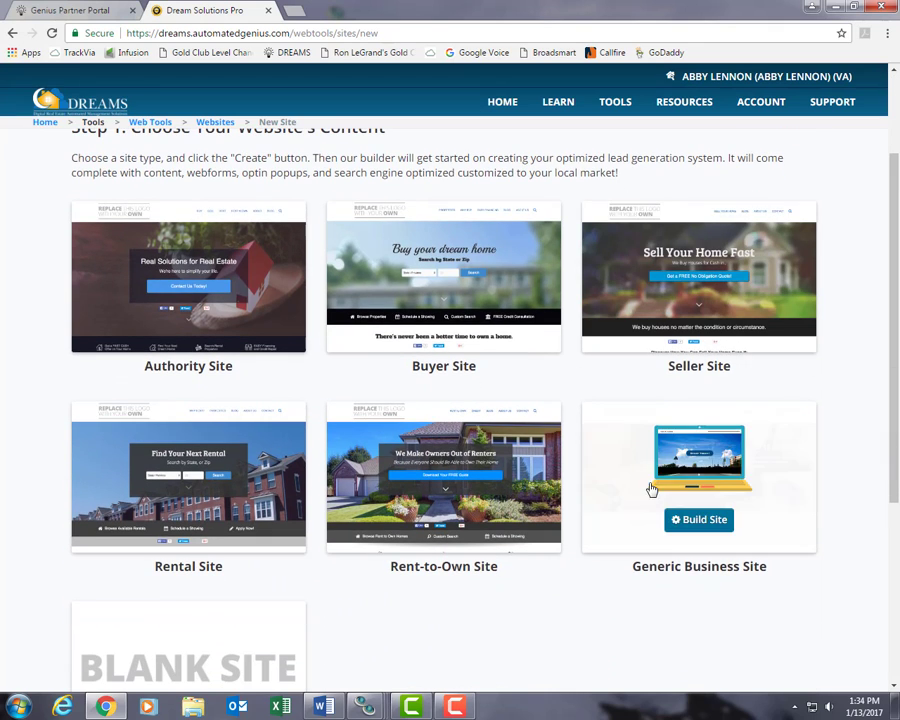
pyautogui.moveTo(267, 505)
pyautogui.moveTo(200, 318)
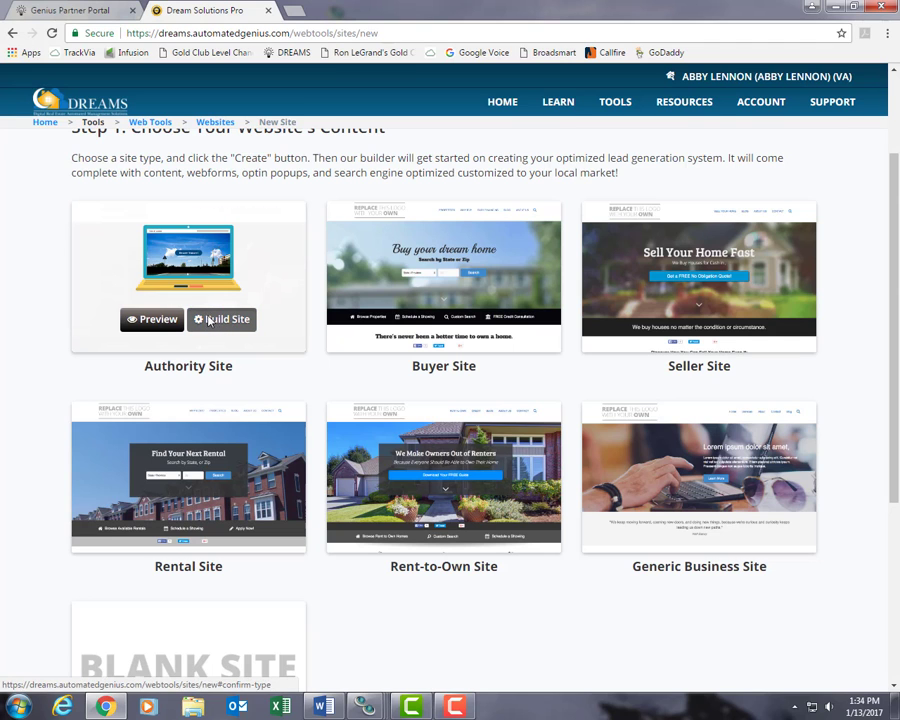
pyautogui.click(210, 319)
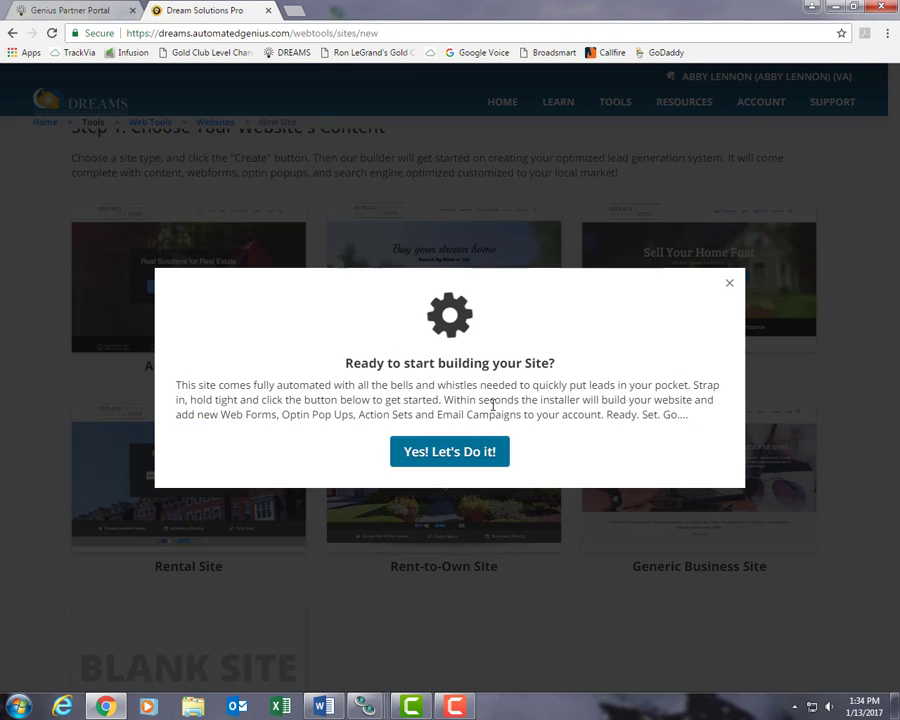
pyautogui.click(450, 453)
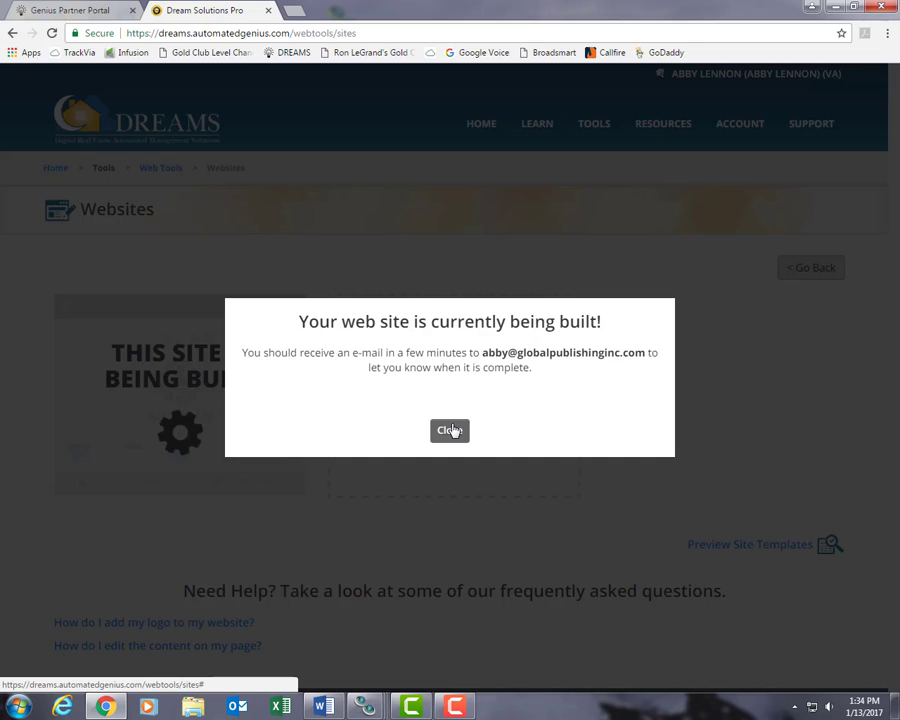
pyautogui.click(453, 429)
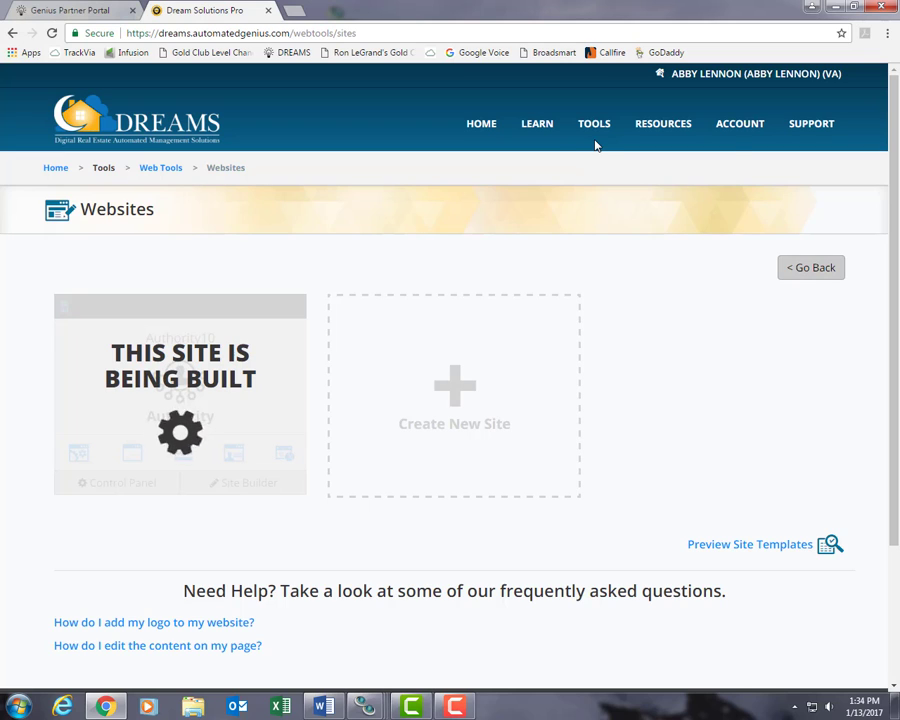
pyautogui.moveTo(594, 127)
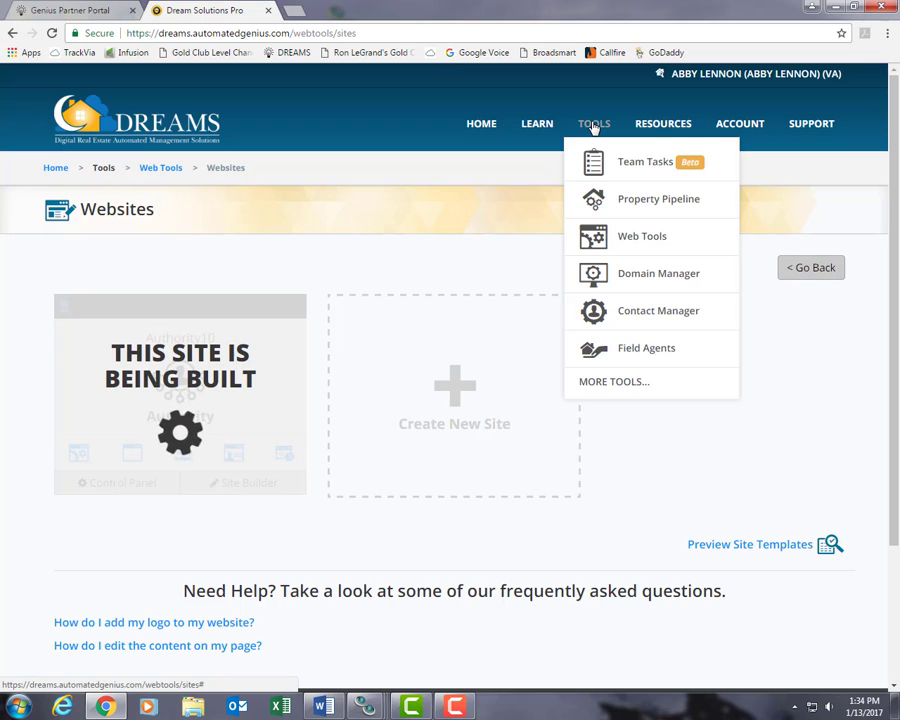
# - Open the Domain Manager's Buy New Domain page, with .com at $12.99/year
pyautogui.click(637, 280)
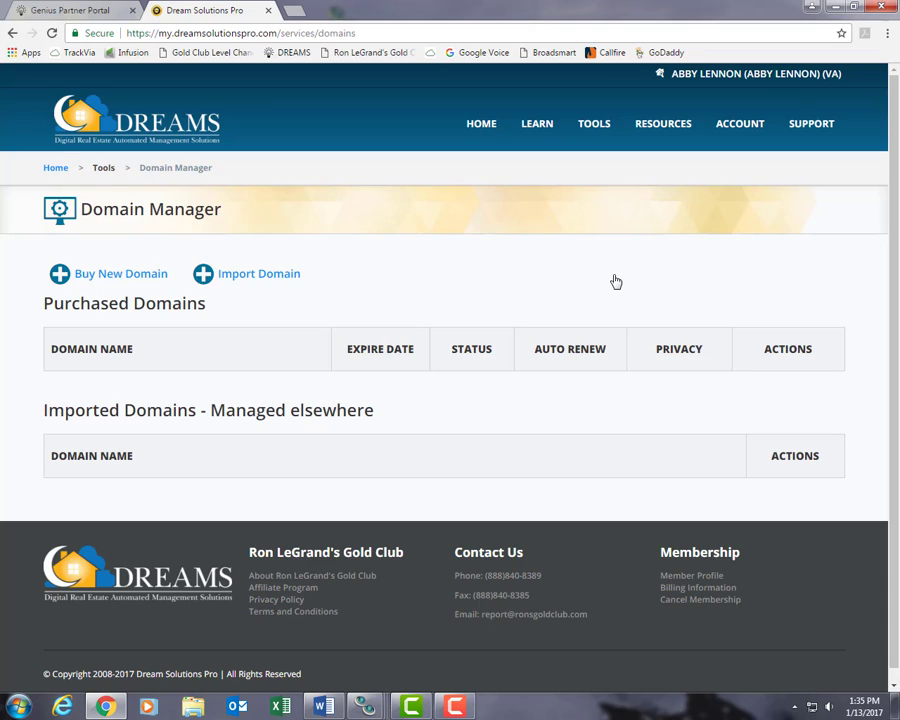
pyautogui.click(99, 281)
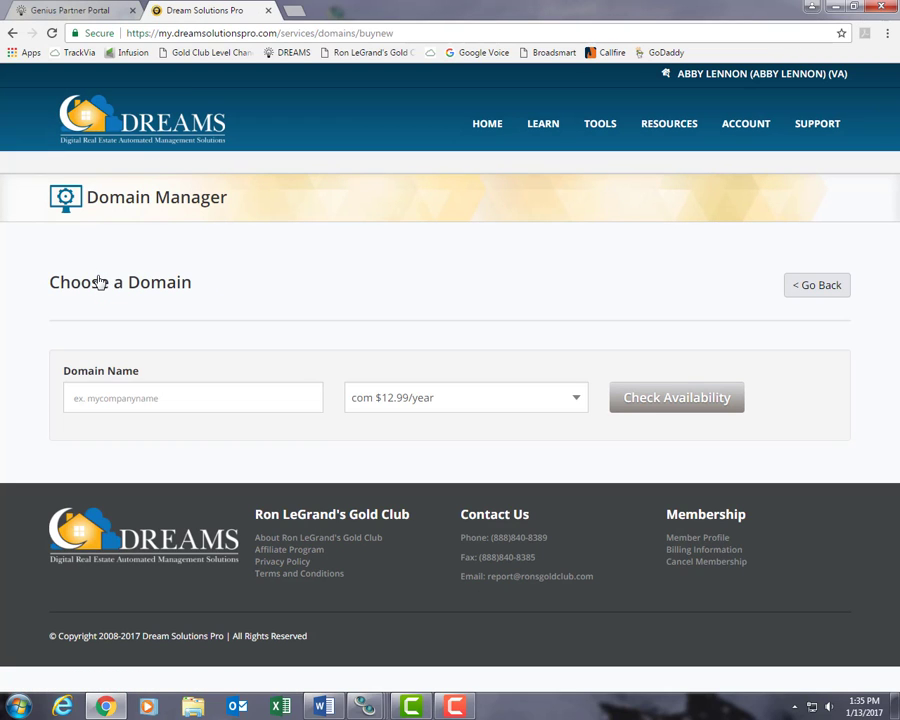
# - Check that jaxhomesolutions.com is available with the .com extension for $12.99 per year
pyautogui.click(94, 398)
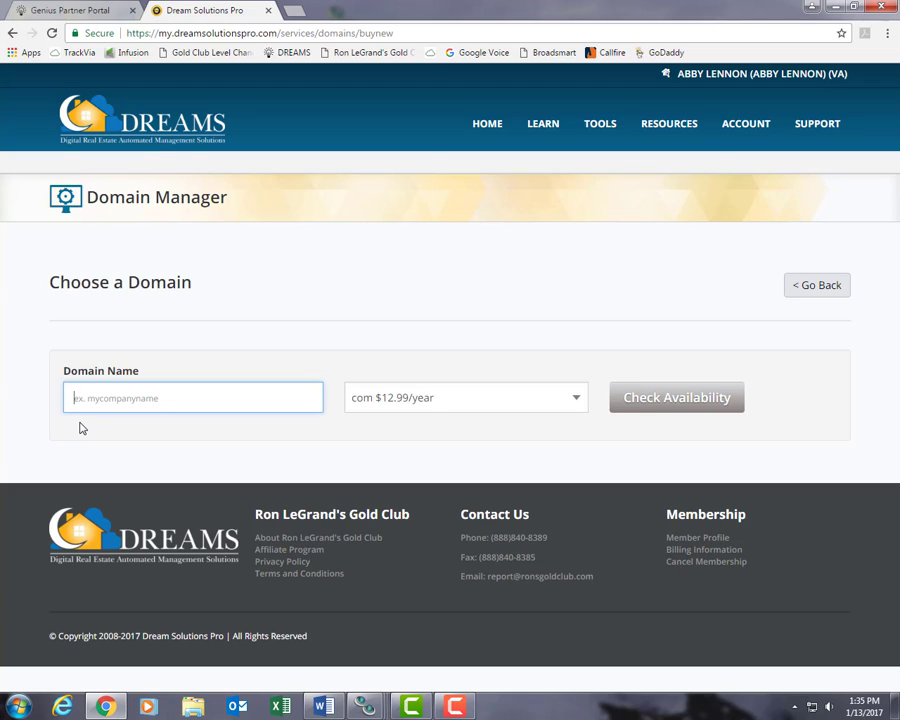
pyautogui.write('jaxhomesolutions')
pyautogui.click(476, 404)
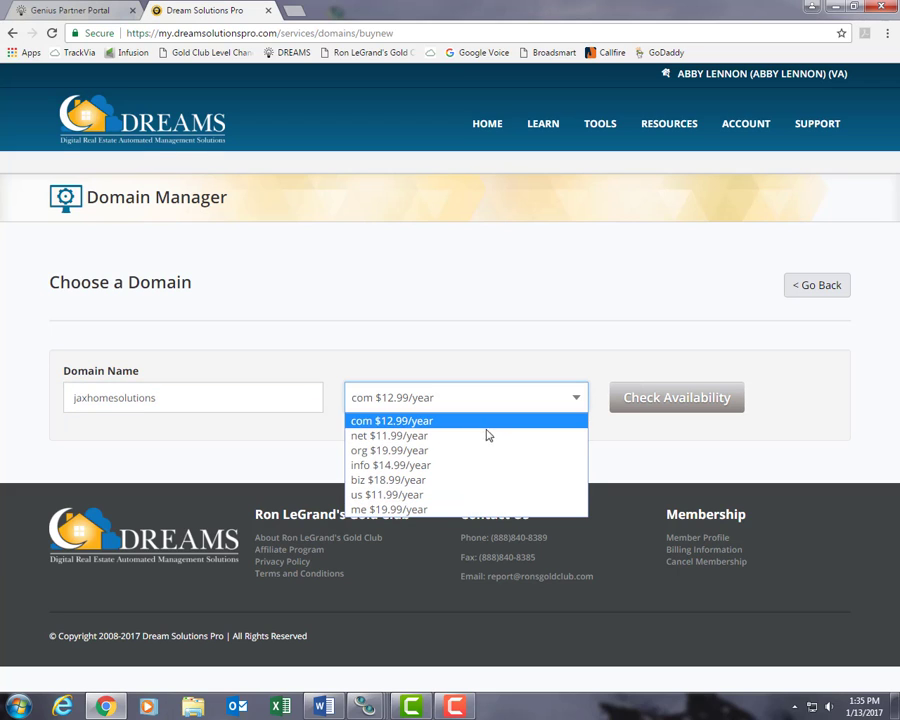
pyautogui.click(488, 421)
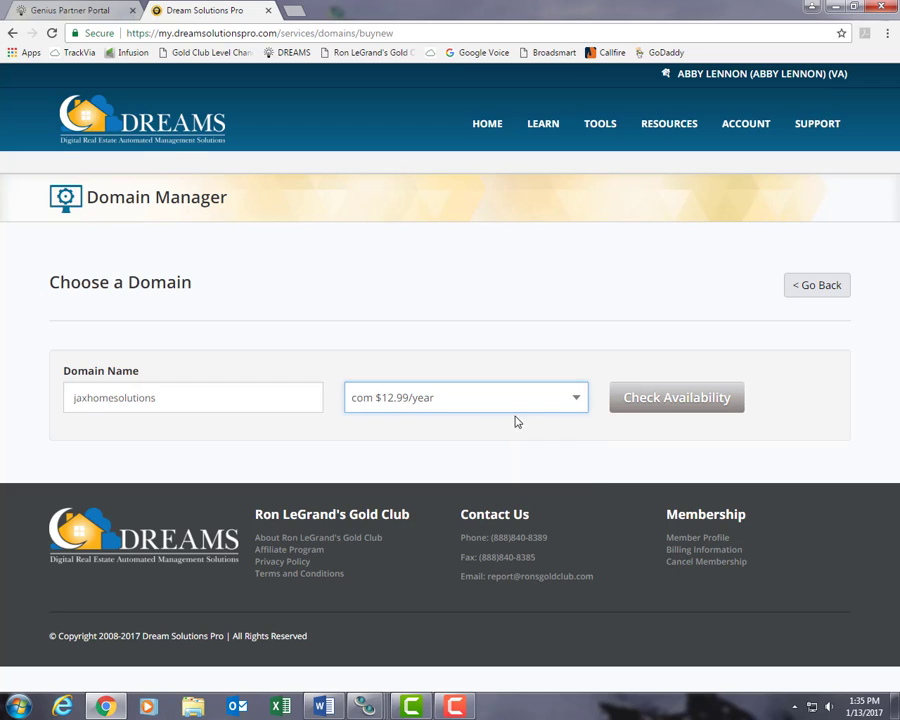
pyautogui.click(697, 405)
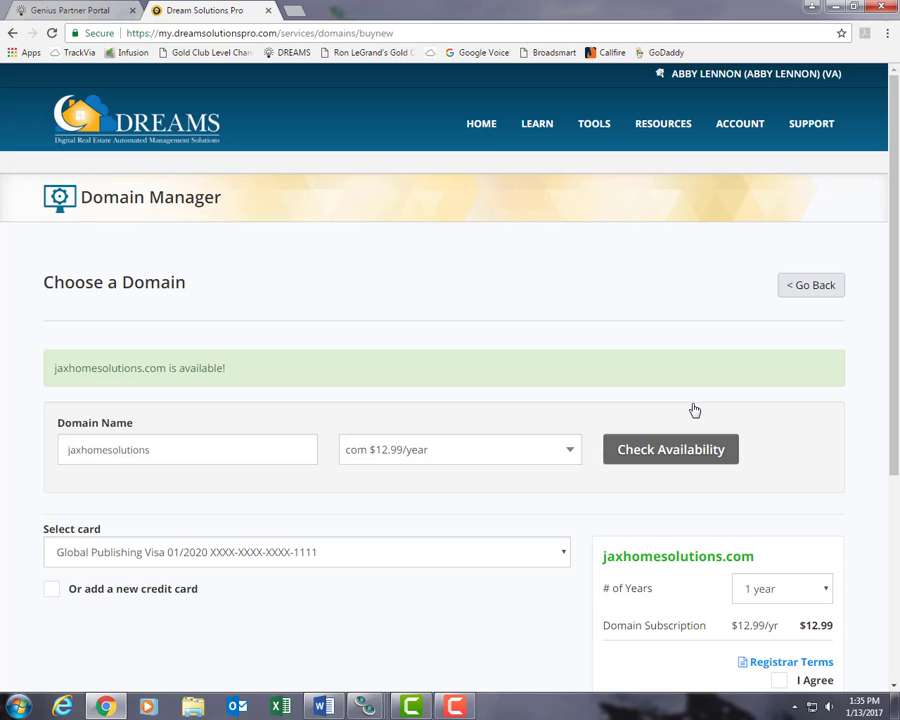
pyautogui.scroll(-2, 316, 277)
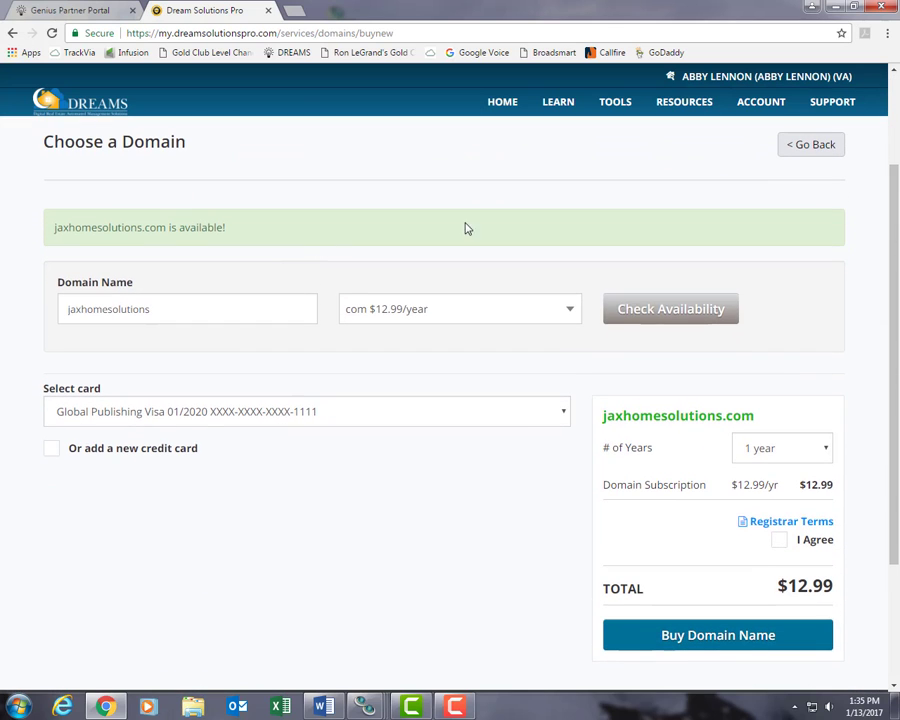
pyautogui.scroll(1, 468, 610)
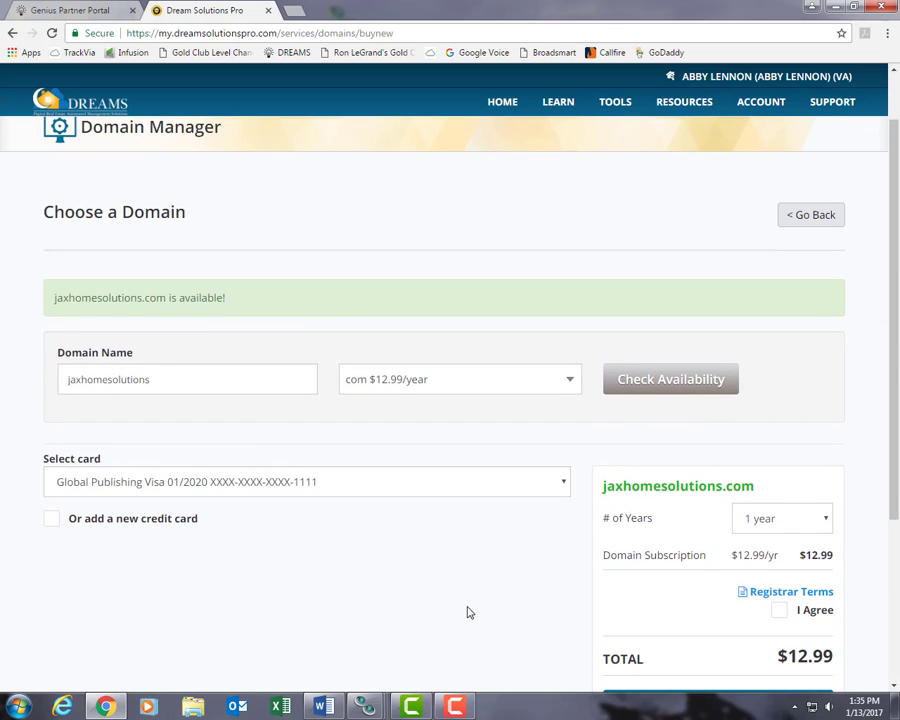
# - Import the existing domain jacksonvillehomebuyers.com into the Domain Manager
pyautogui.click(835, 224)
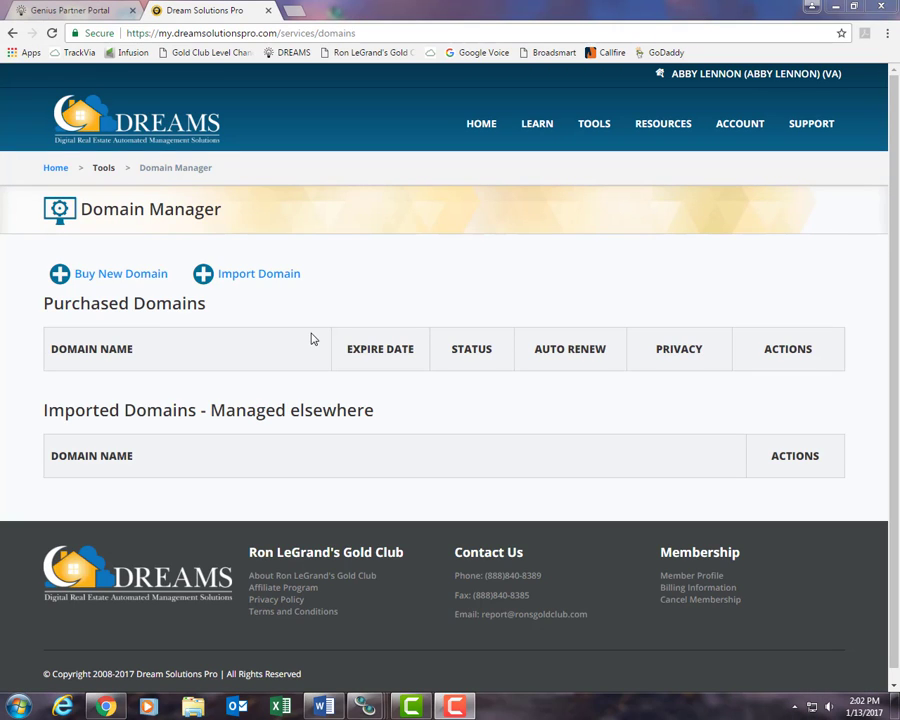
pyautogui.click(254, 281)
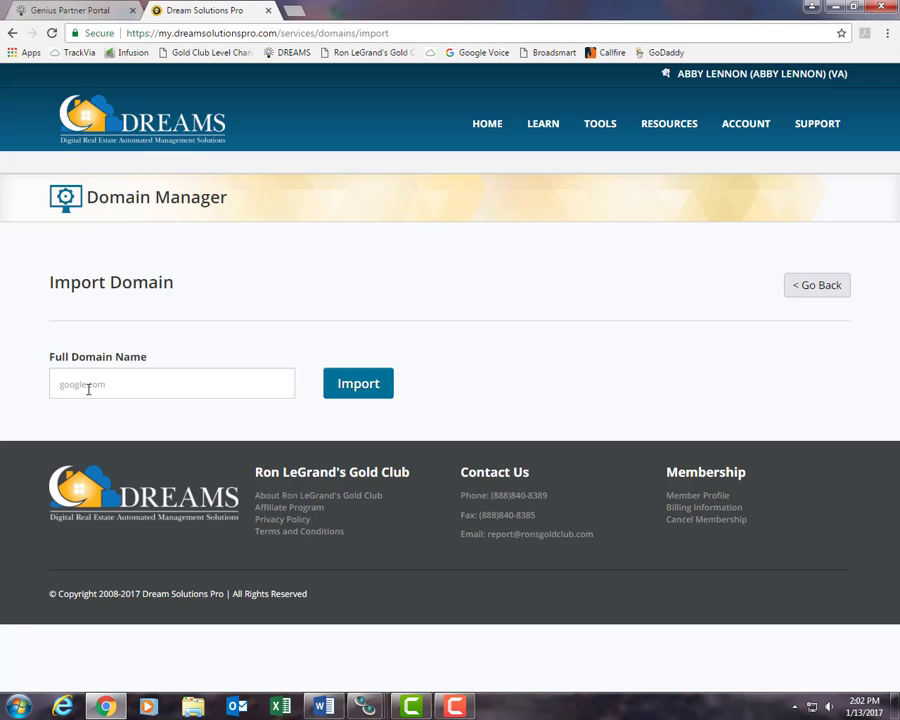
pyautogui.click(88, 389)
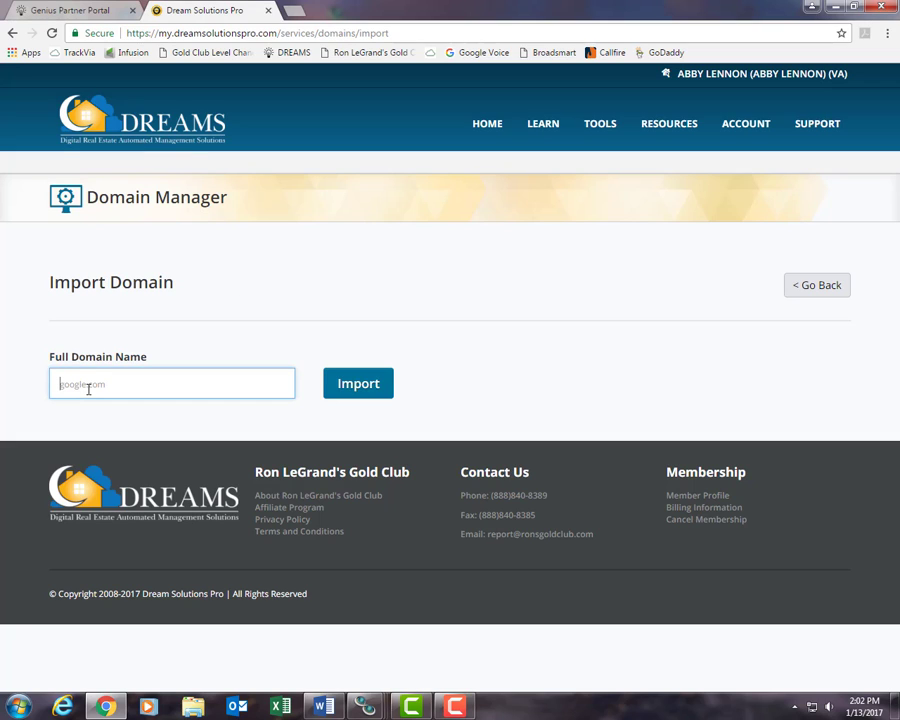
pyautogui.write('jack')
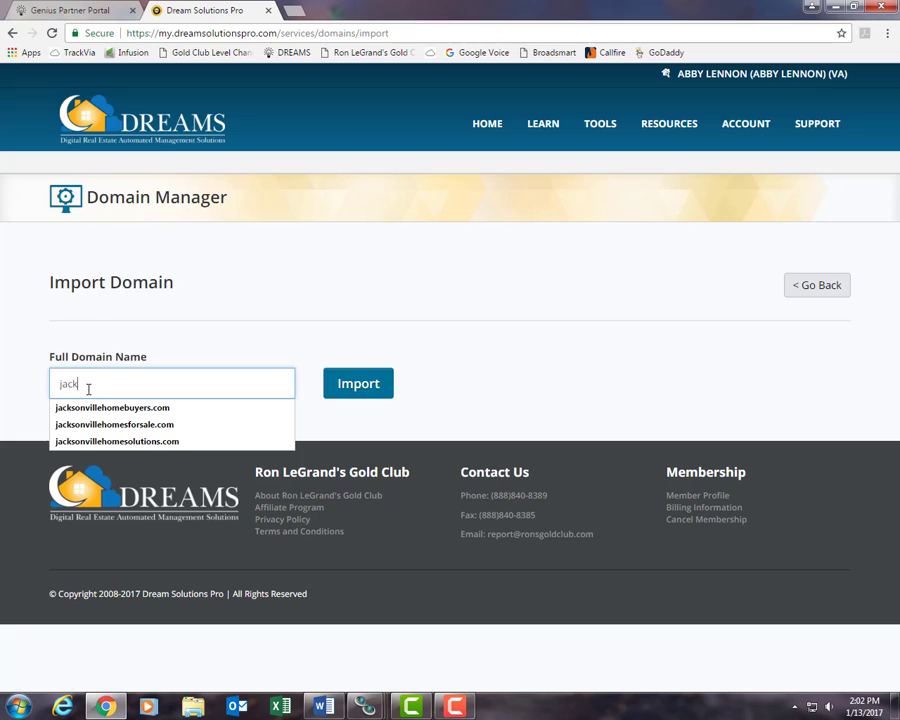
pyautogui.write('sonvillehomebuyers.com')
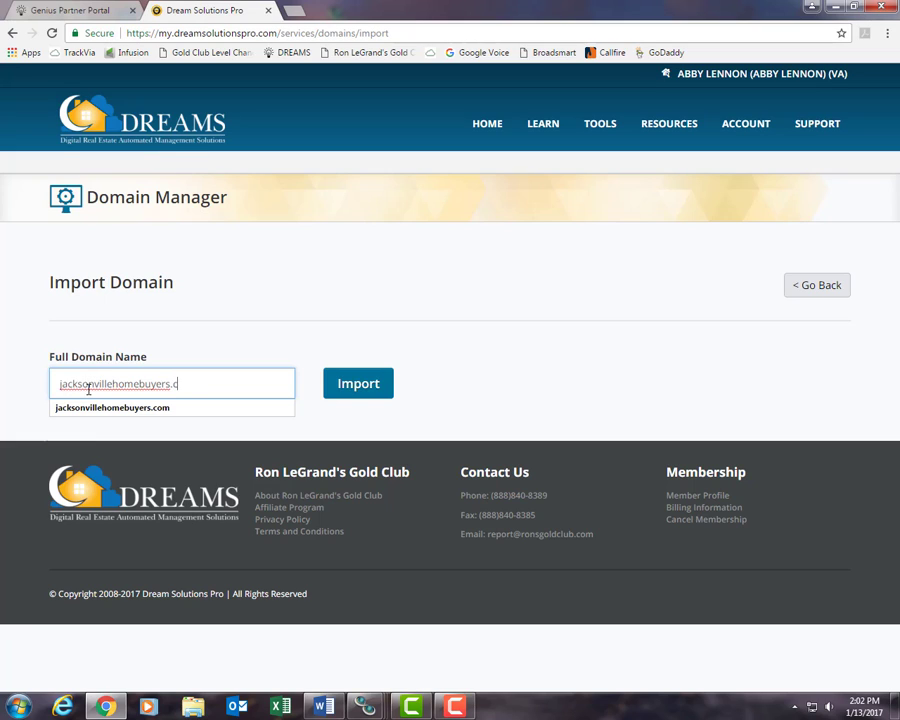
pyautogui.click(343, 388)
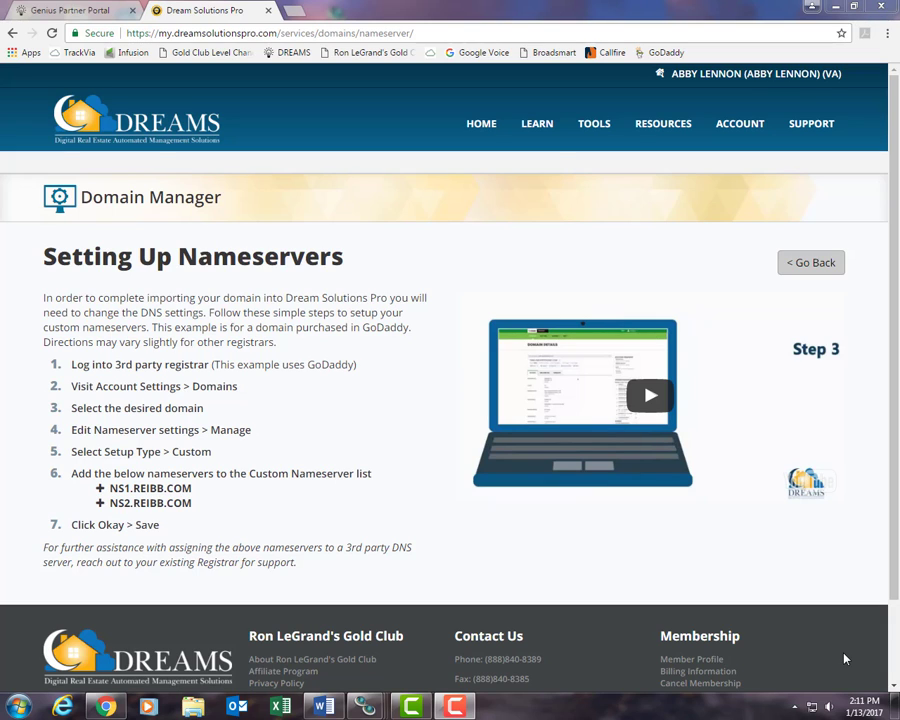
# - Return to Web Tools > My Websites to see the Authority10 site card
pyautogui.moveTo(610, 130)
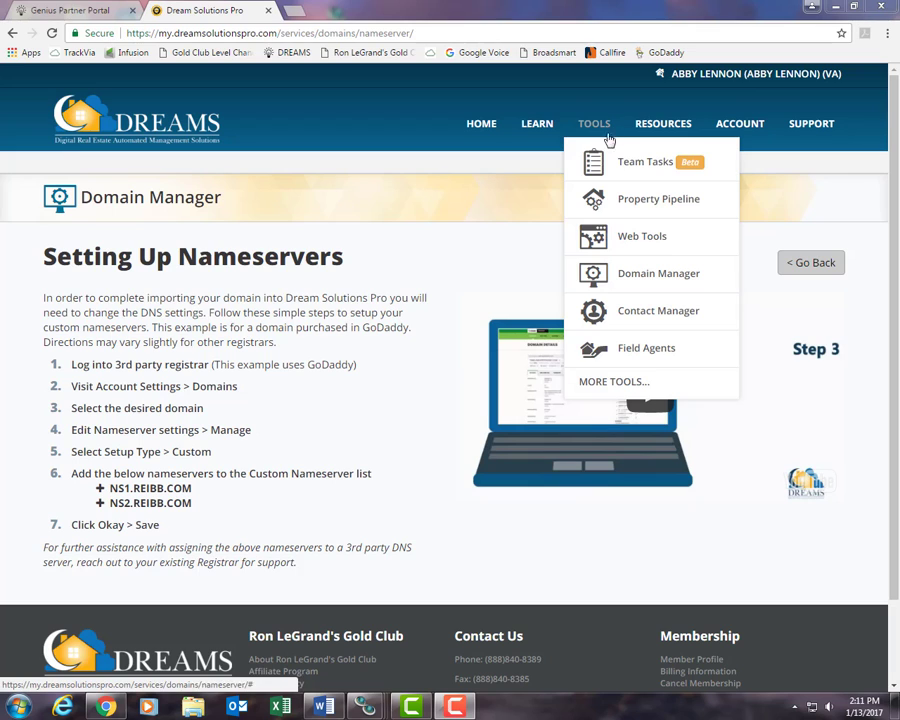
pyautogui.click(614, 236)
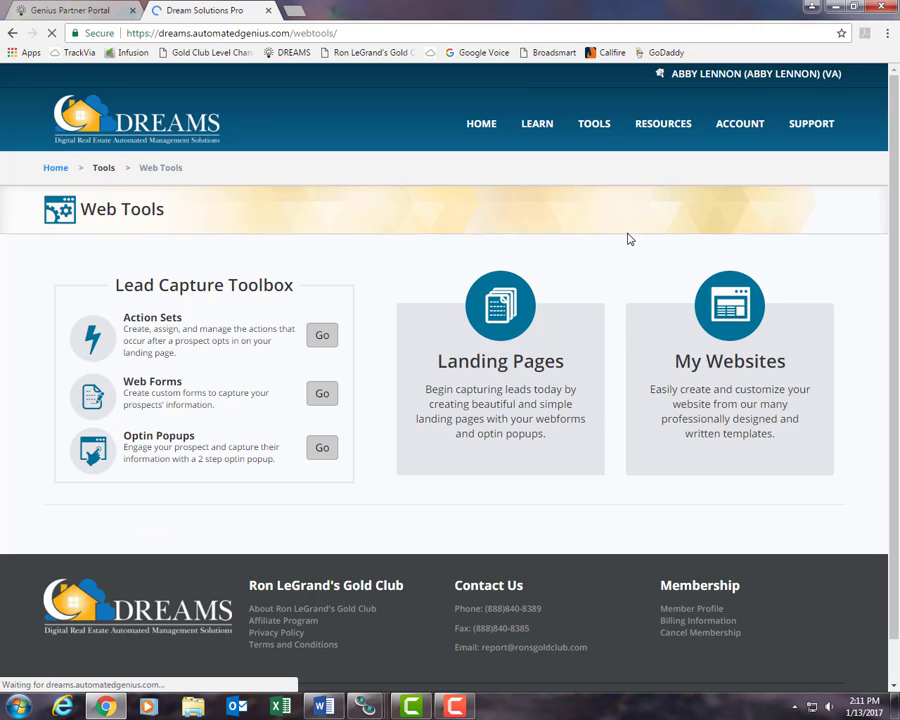
pyautogui.click(755, 383)
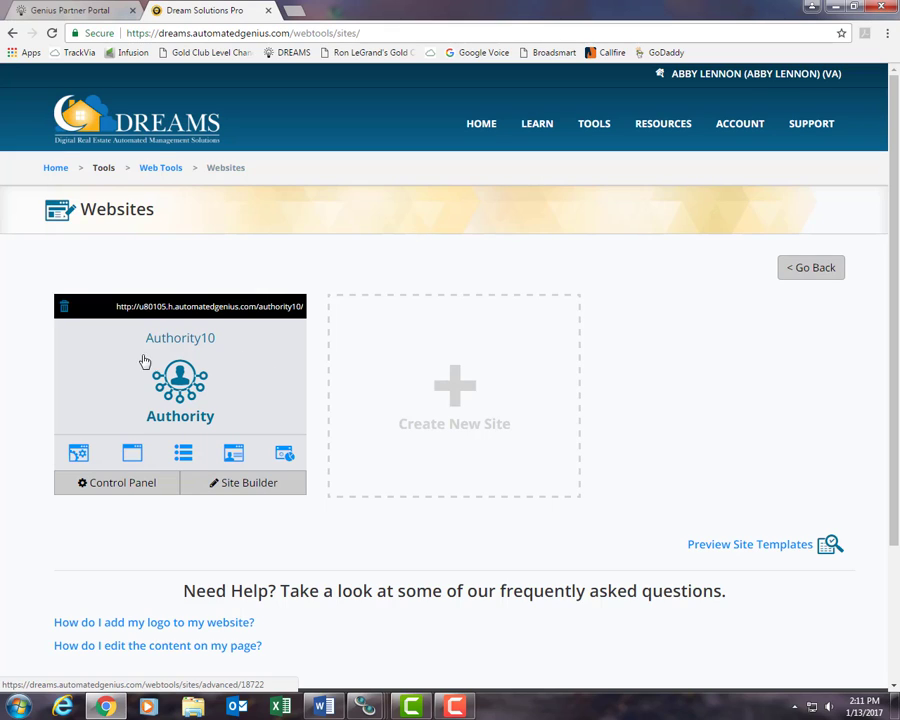
# - Review the Authority10 control panel's Site Details, then open the site in the builder
pyautogui.click(293, 307)
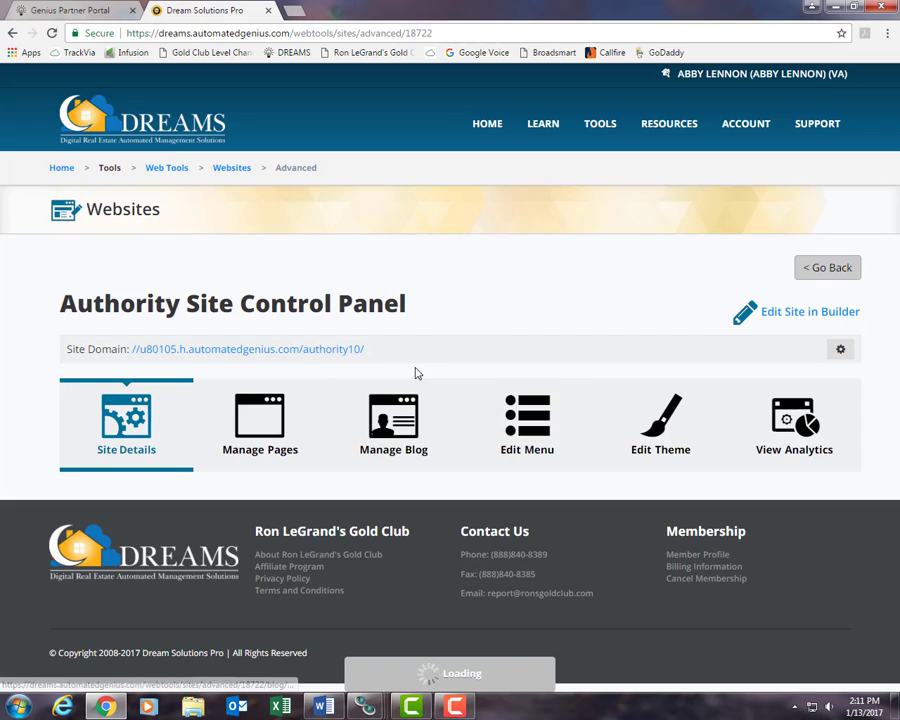
pyautogui.scroll(-3, 486, 434)
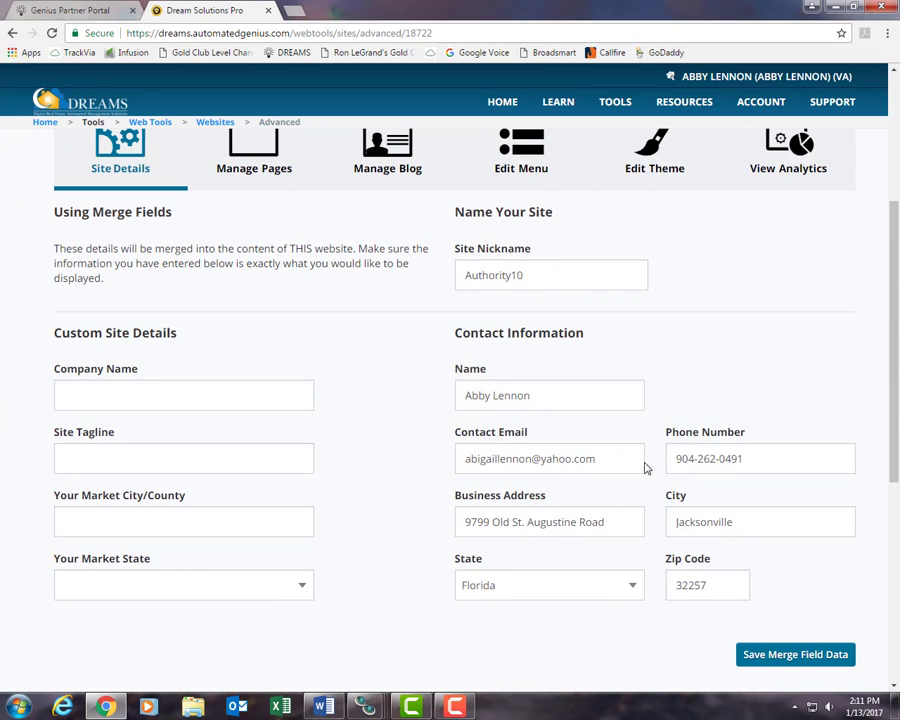
pyautogui.scroll(-1, 747, 393)
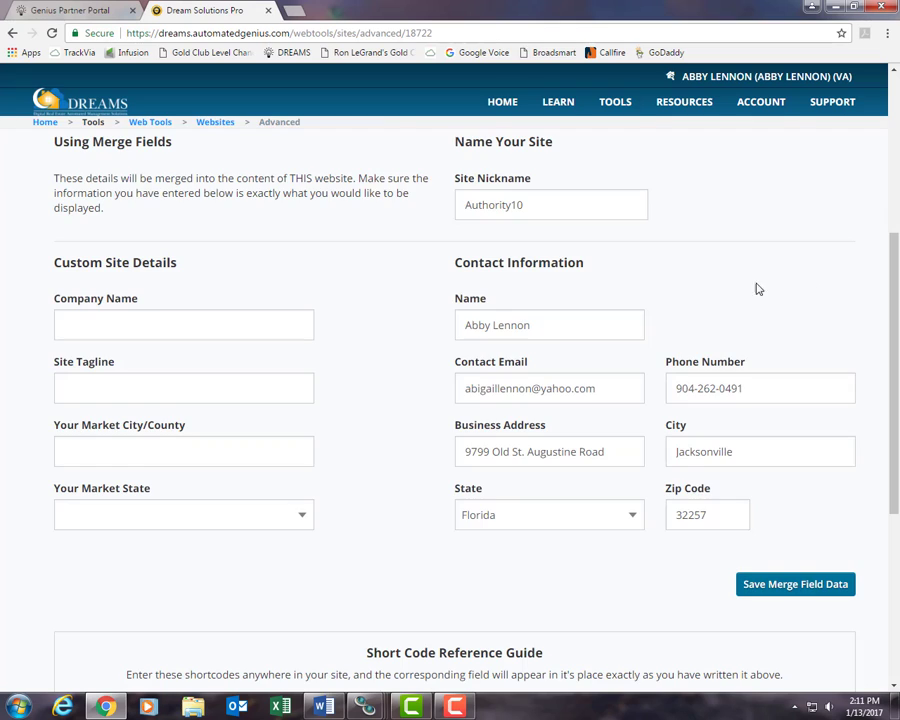
pyautogui.scroll(3, 758, 286)
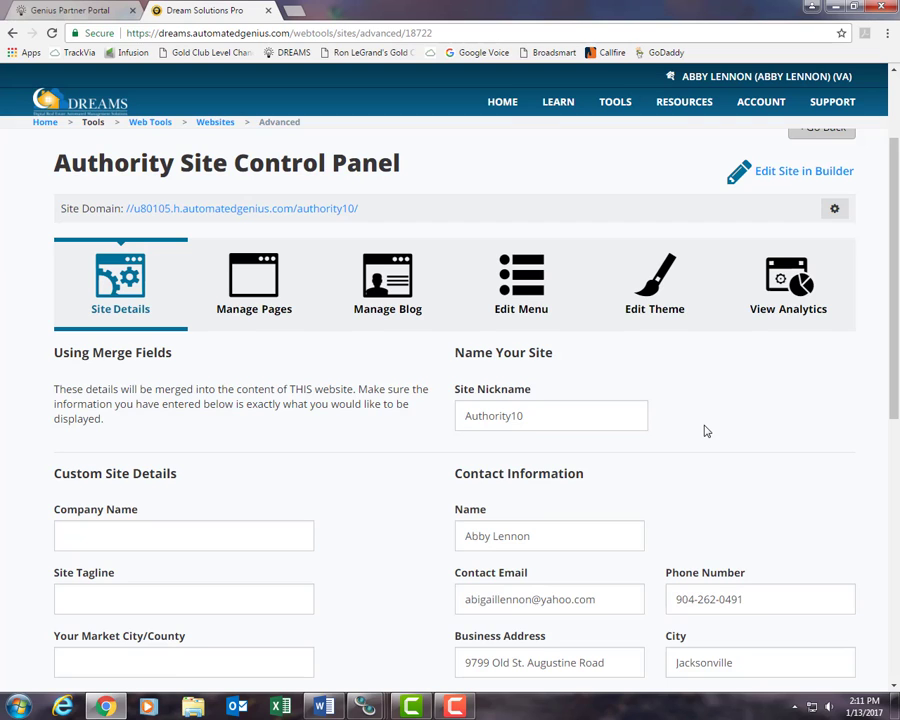
pyautogui.scroll(1, 706, 431)
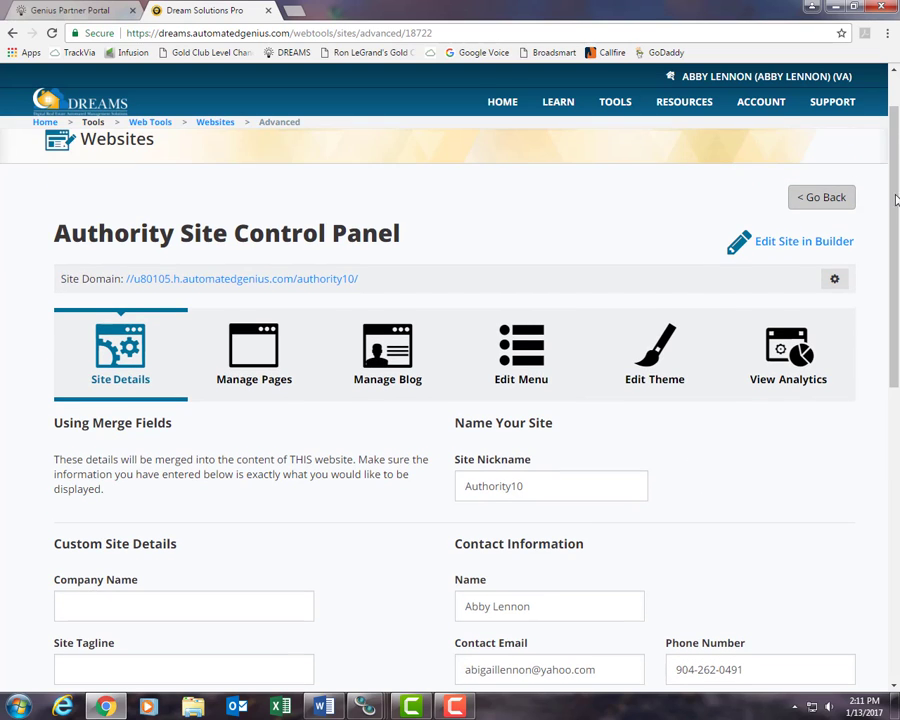
pyautogui.click(753, 248)
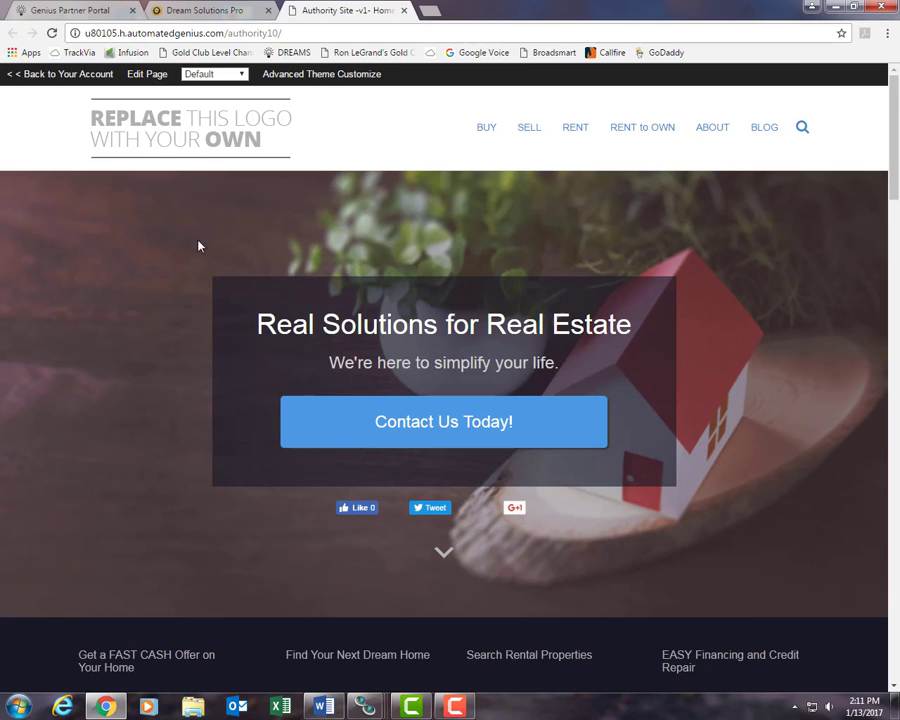
# - Open the Authority10 home page in Page Builder and look over its content
pyautogui.click(154, 76)
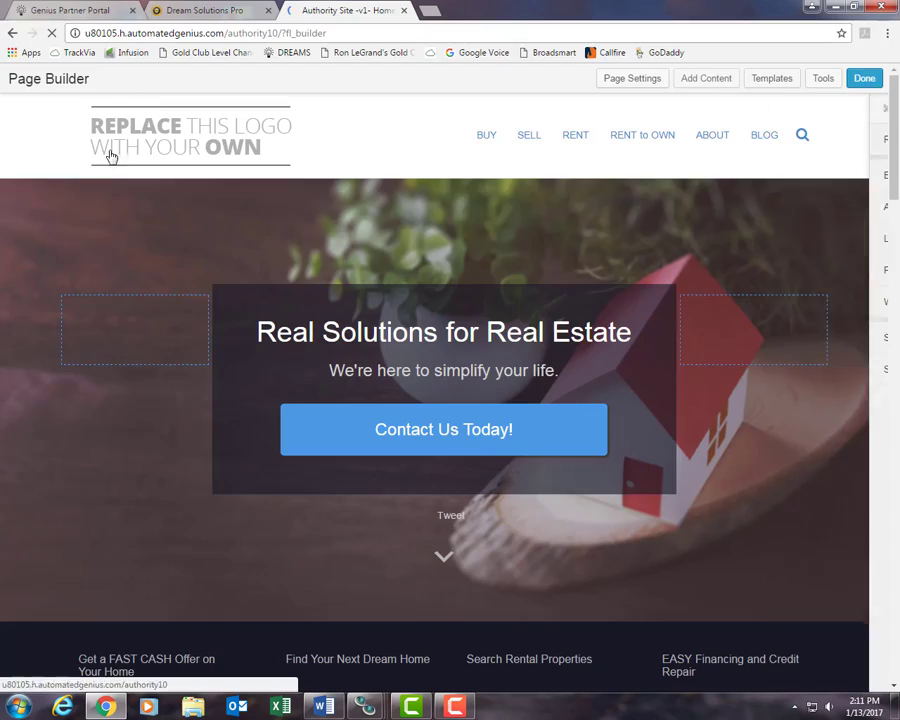
pyautogui.scroll(-8, 207, 267)
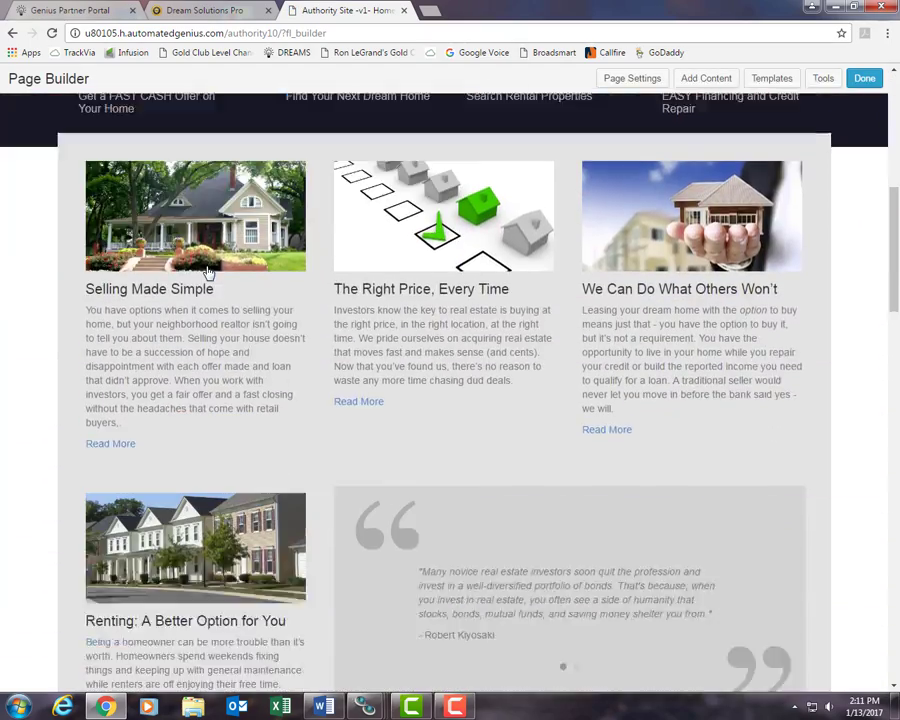
pyautogui.scroll(1, 542, 372)
pyautogui.scroll(-5, 542, 372)
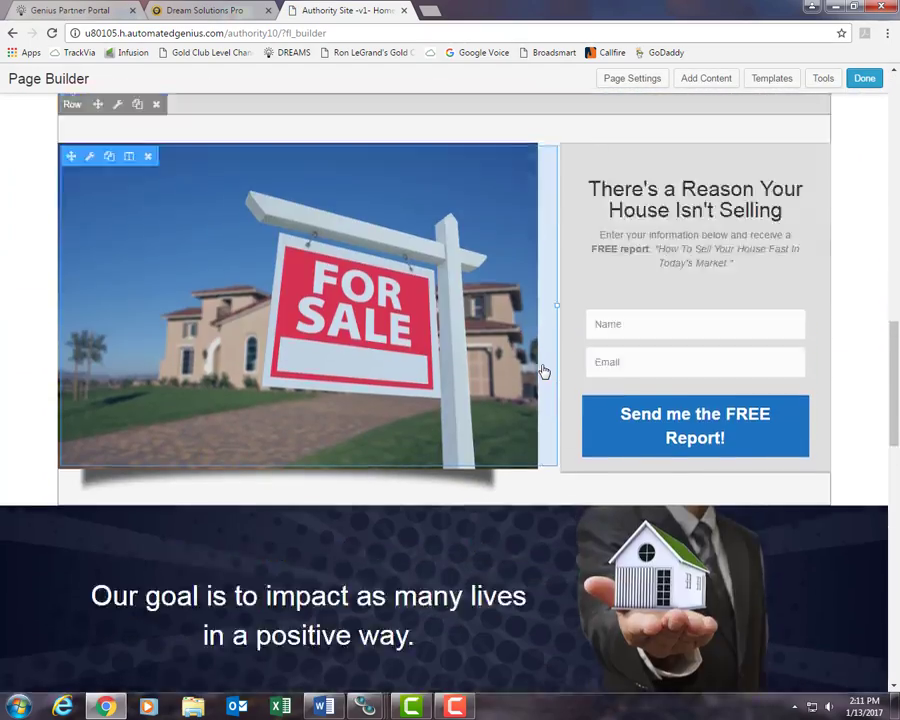
pyautogui.scroll(6, 543, 372)
pyautogui.scroll(6, 543, 372)
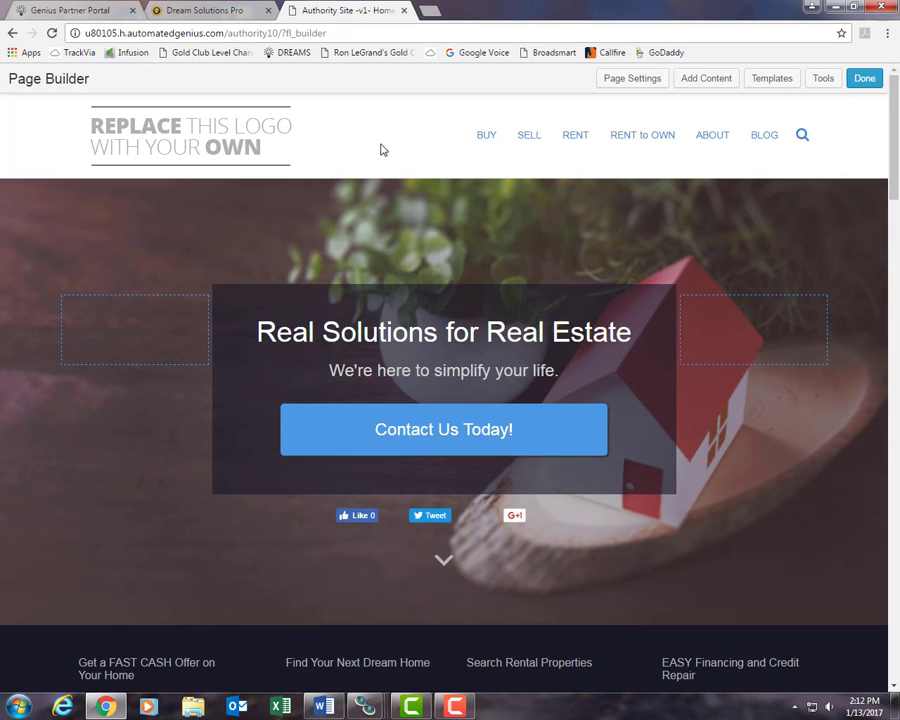
# - Publish the home page changes and close the Authority Site tab
pyautogui.click(865, 79)
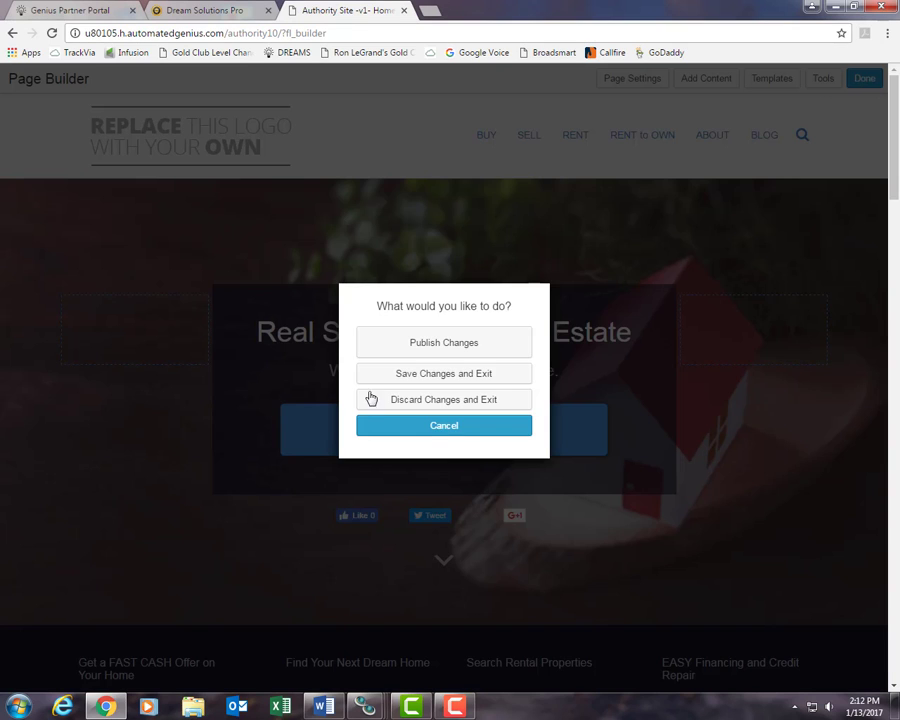
pyautogui.click(480, 340)
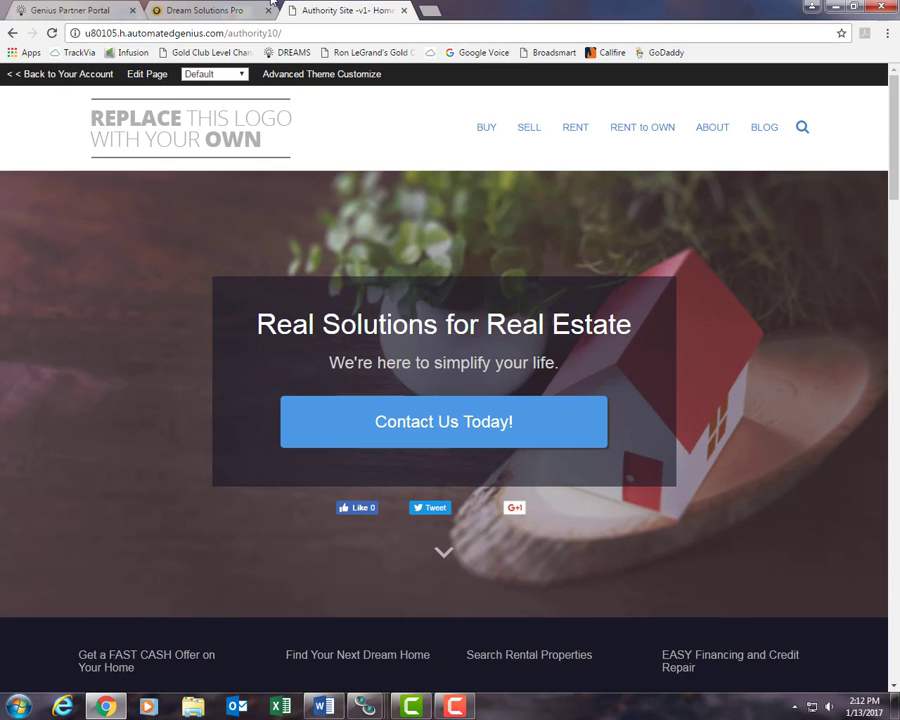
pyautogui.click(403, 10)
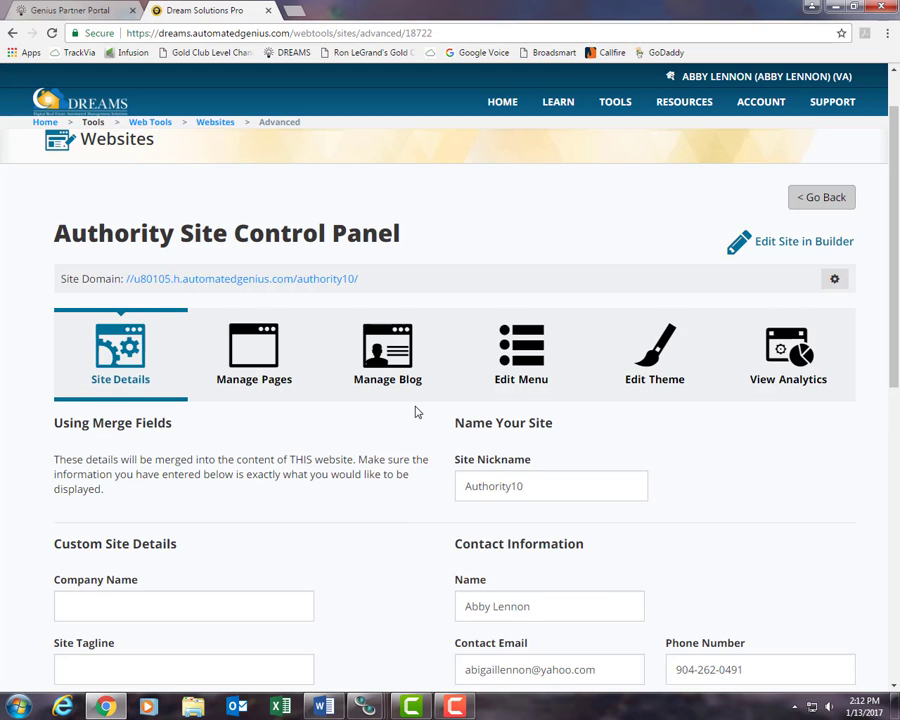
pyautogui.scroll(-2, 416, 412)
pyautogui.scroll(1, 417, 412)
pyautogui.scroll(2, 417, 412)
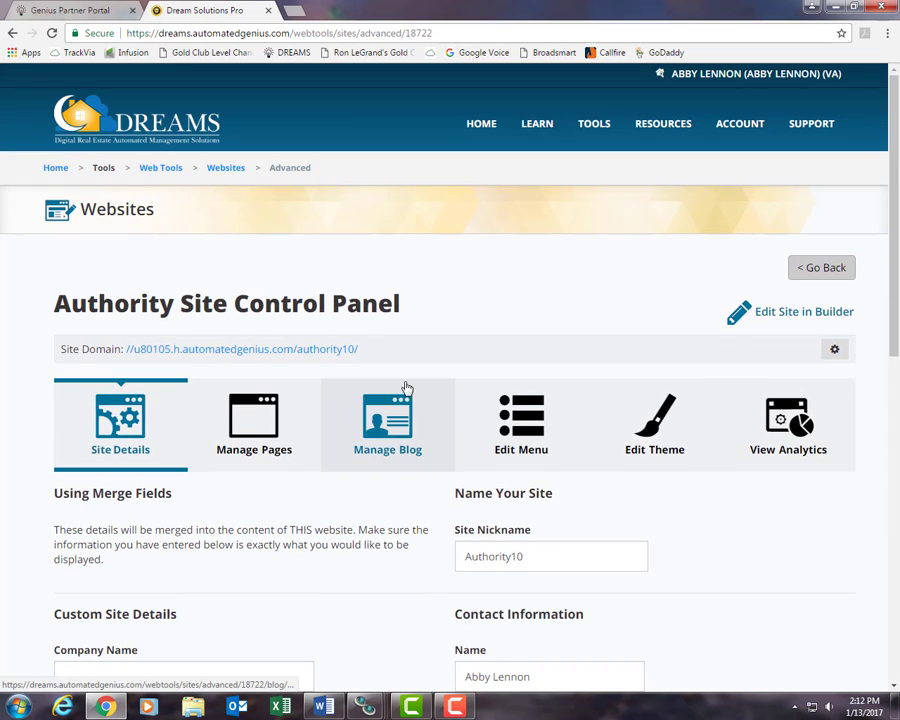
# - Set jacksonvillehomebuyers.com as the Authority10 site's custom domain and confirm the update
pyautogui.click(835, 352)
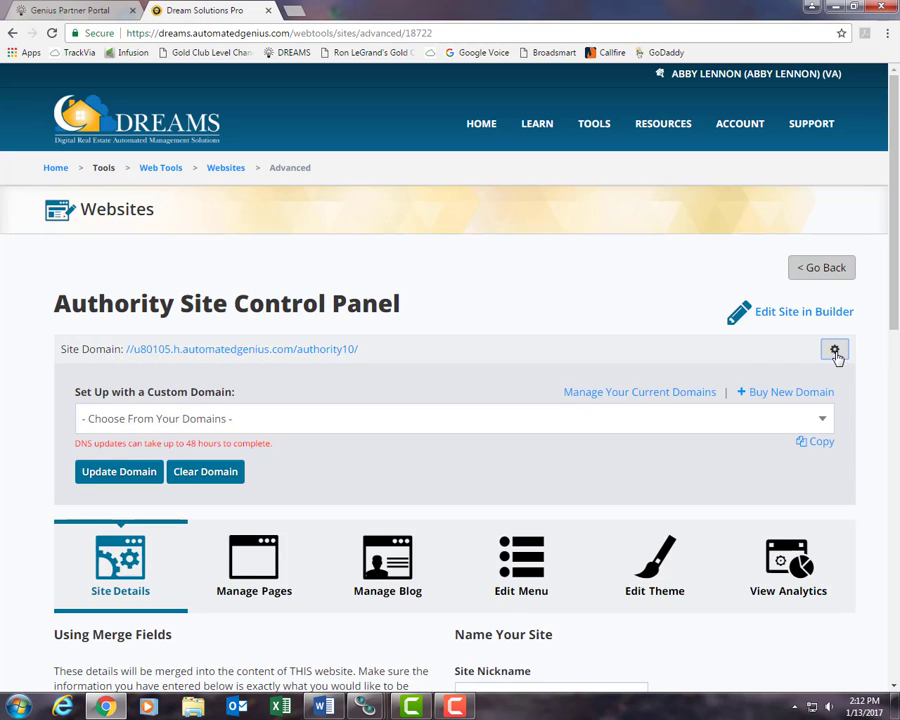
pyautogui.scroll(-1, 557, 420)
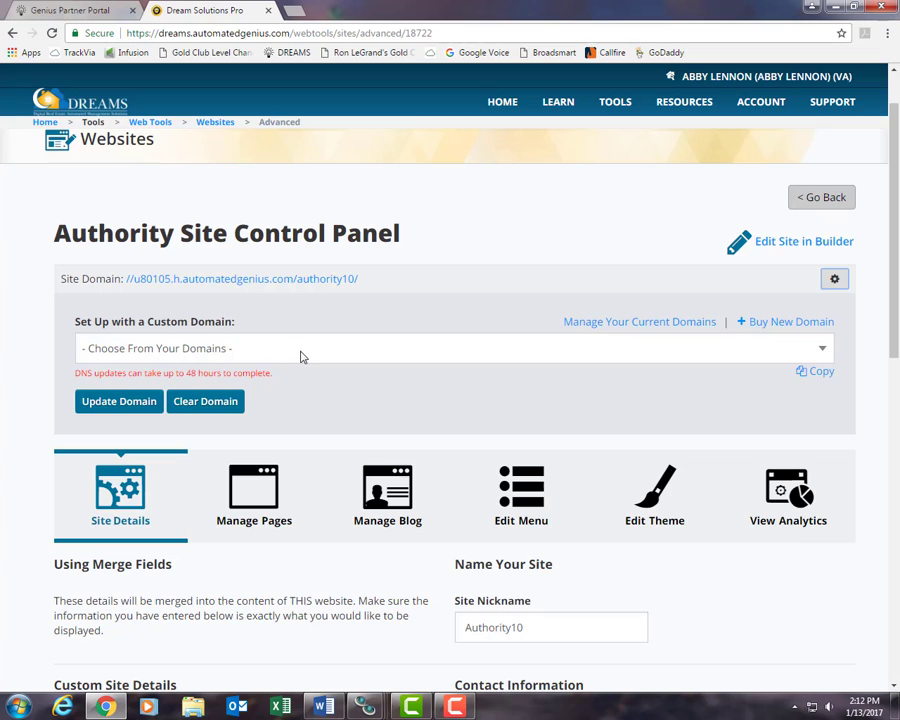
pyautogui.click(820, 352)
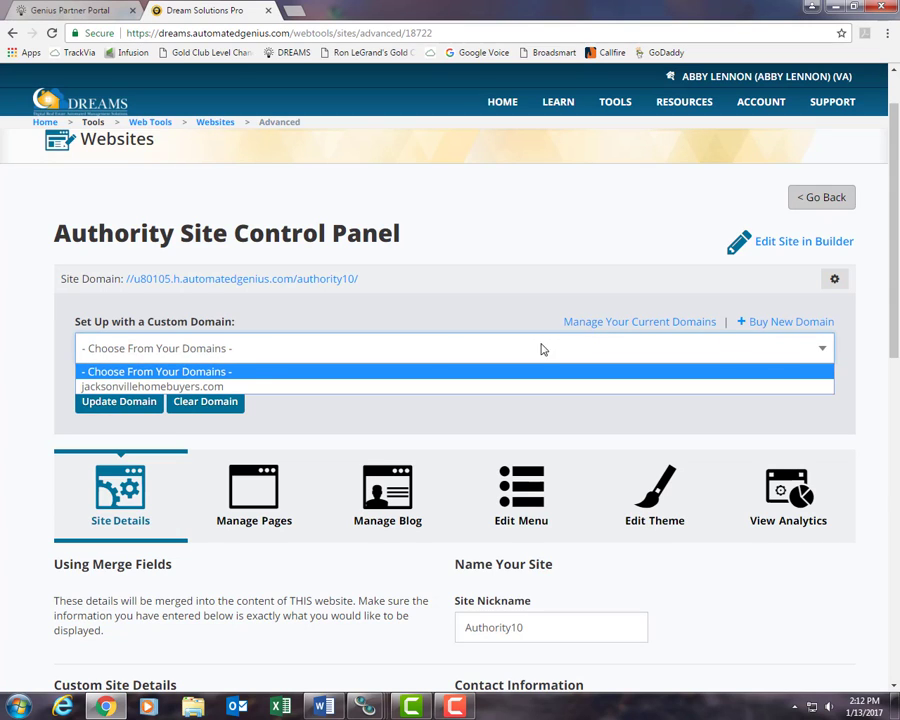
pyautogui.click(255, 387)
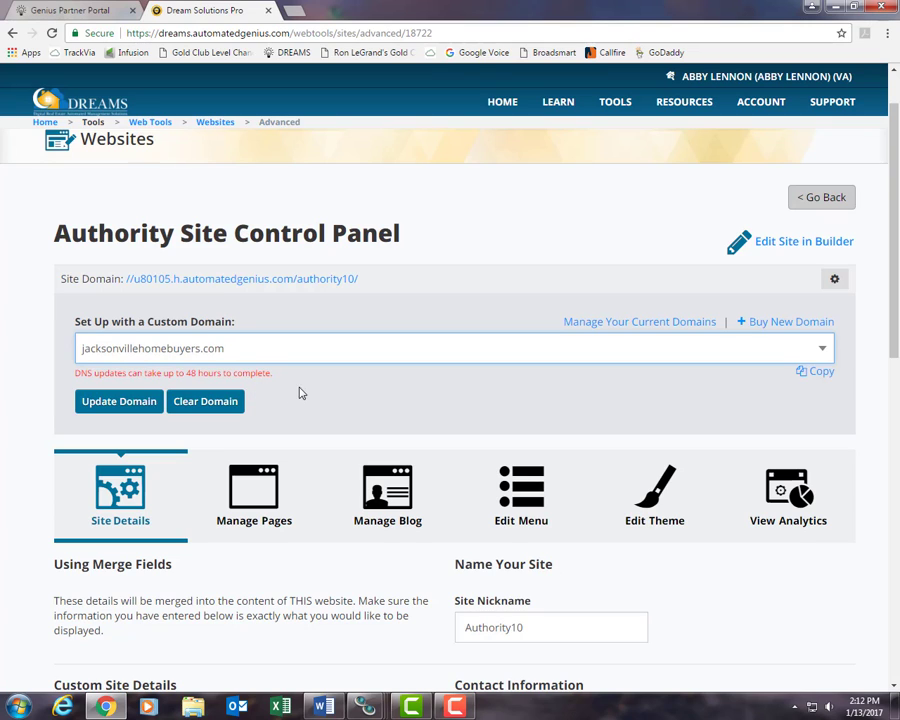
pyautogui.click(112, 403)
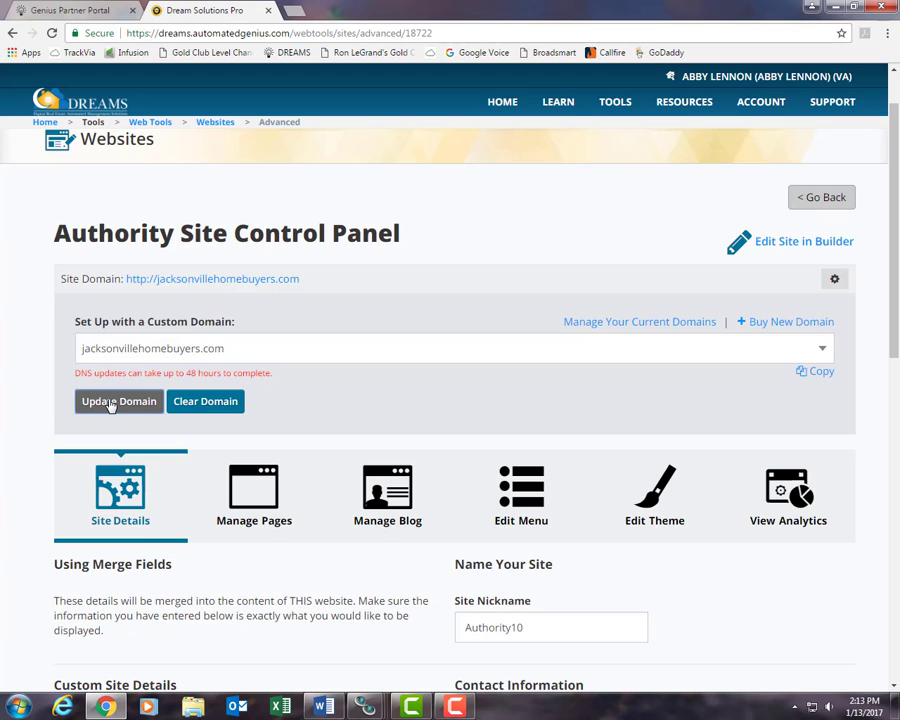
pyautogui.click(111, 402)
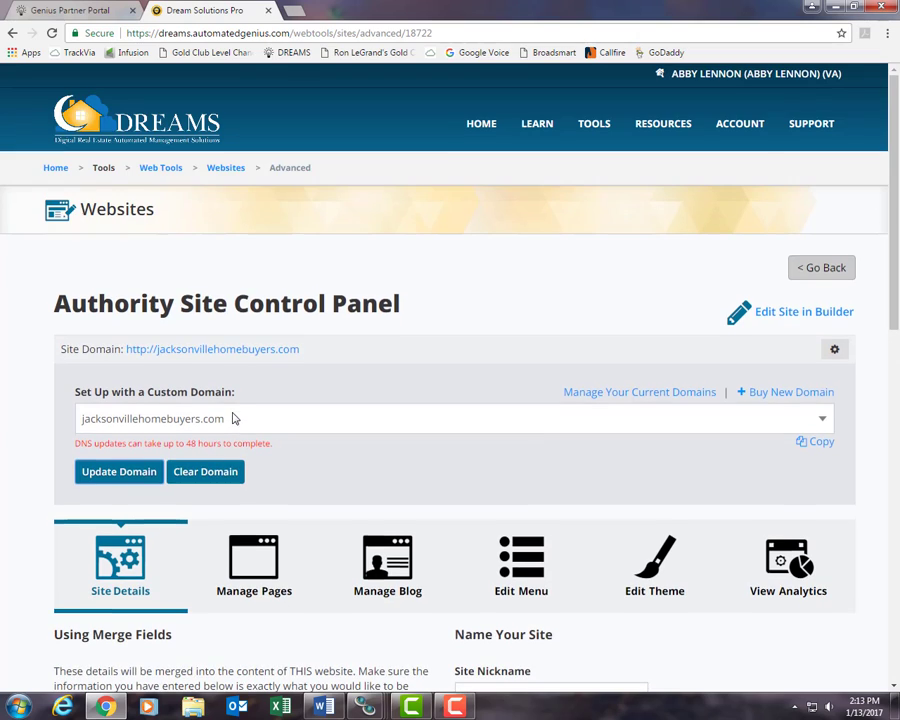